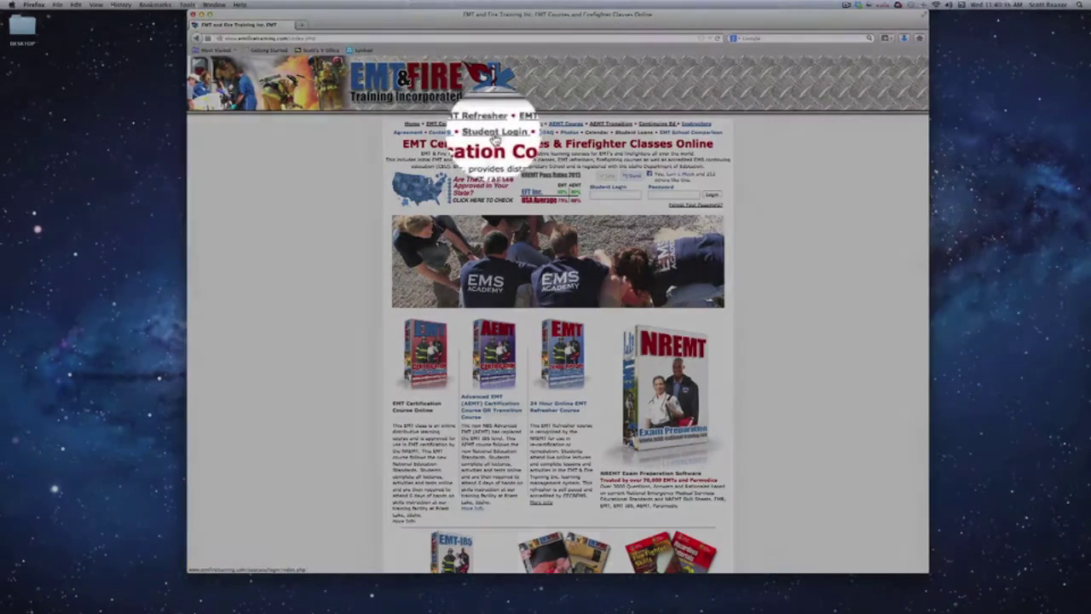
- Log in to the training site as a student with the student username and password
{"action": "left_click", "coordinate": [495, 139]}
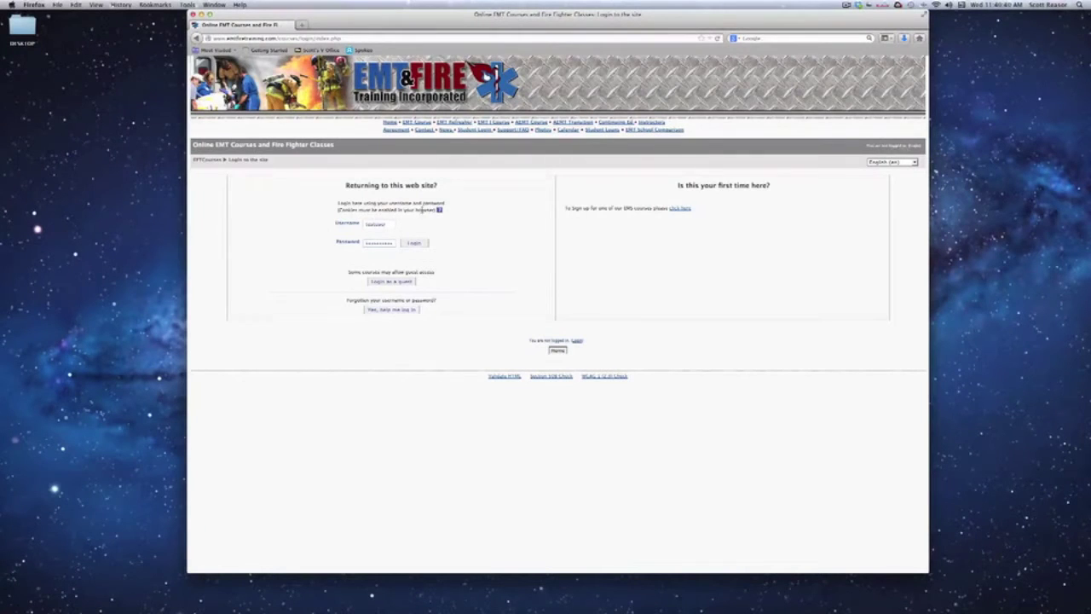
{"action": "left_click", "coordinate": [415, 243]}
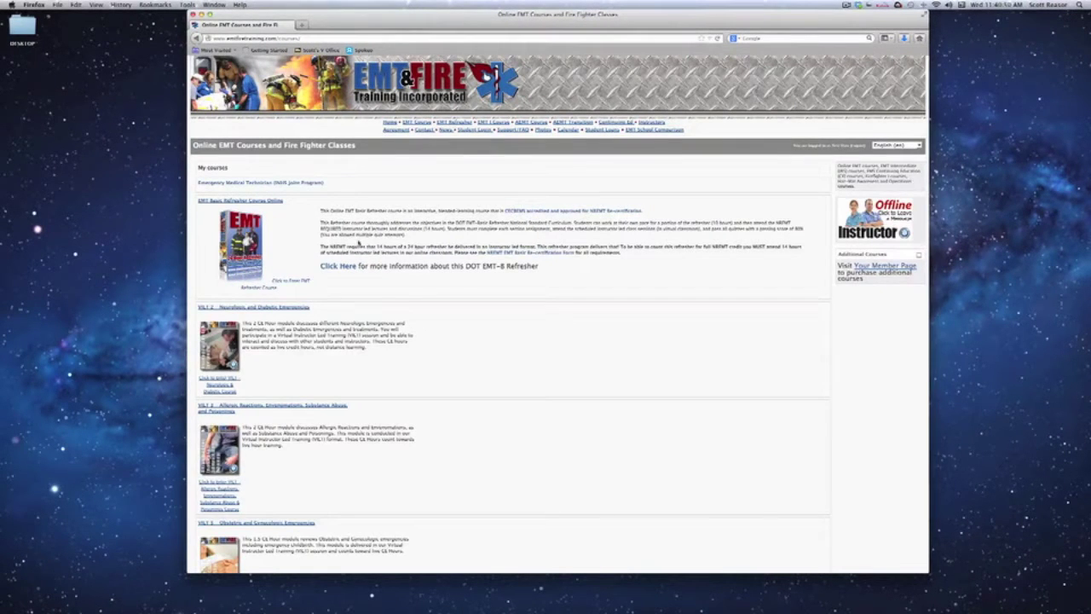
- Open the EMT Basic Refresher Course Online page with its October 2013 VILT lecture calendar
{"action": "left_click", "coordinate": [240, 201]}
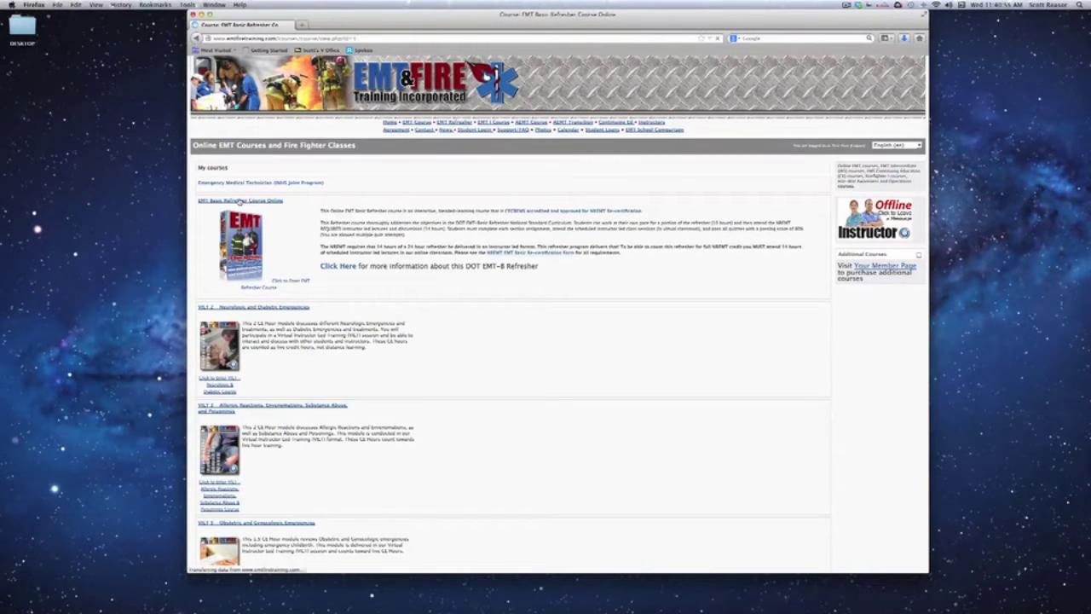
{"action": "scroll", "coordinate": [396, 247], "scroll_direction": "down", "scroll_amount": 3}
- Scroll past the lecture calendar and open the VILT 1 Login session page for 30 October 2013
{"action": "scroll", "coordinate": [396, 249], "scroll_direction": "down", "scroll_amount": 5}
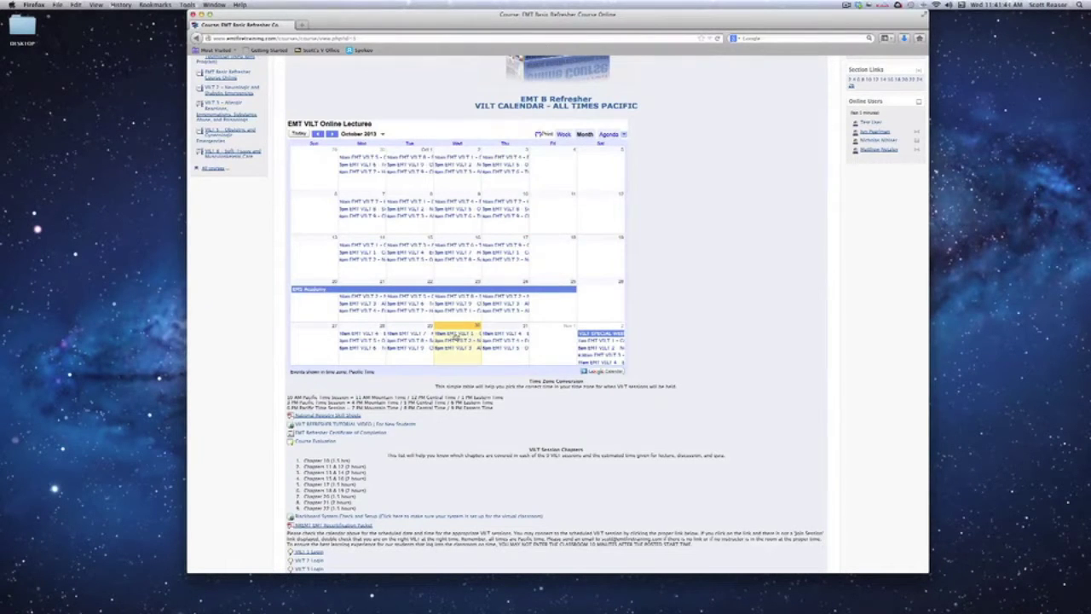
{"action": "scroll", "coordinate": [452, 335], "scroll_direction": "down", "scroll_amount": 5}
{"action": "scroll", "coordinate": [447, 333], "scroll_direction": "down", "scroll_amount": 1}
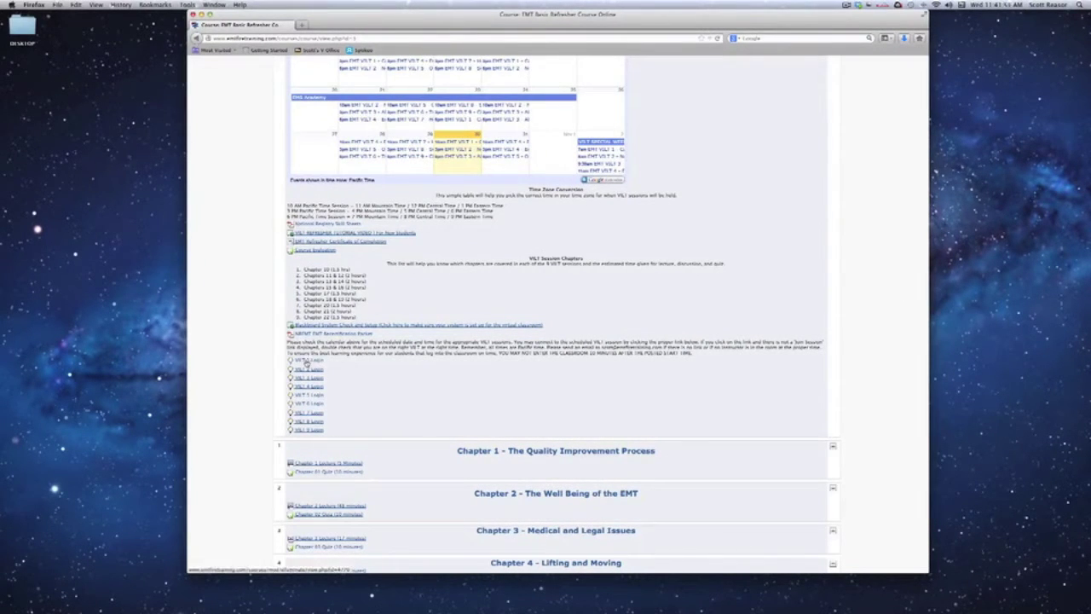
{"action": "left_click", "coordinate": [306, 361]}
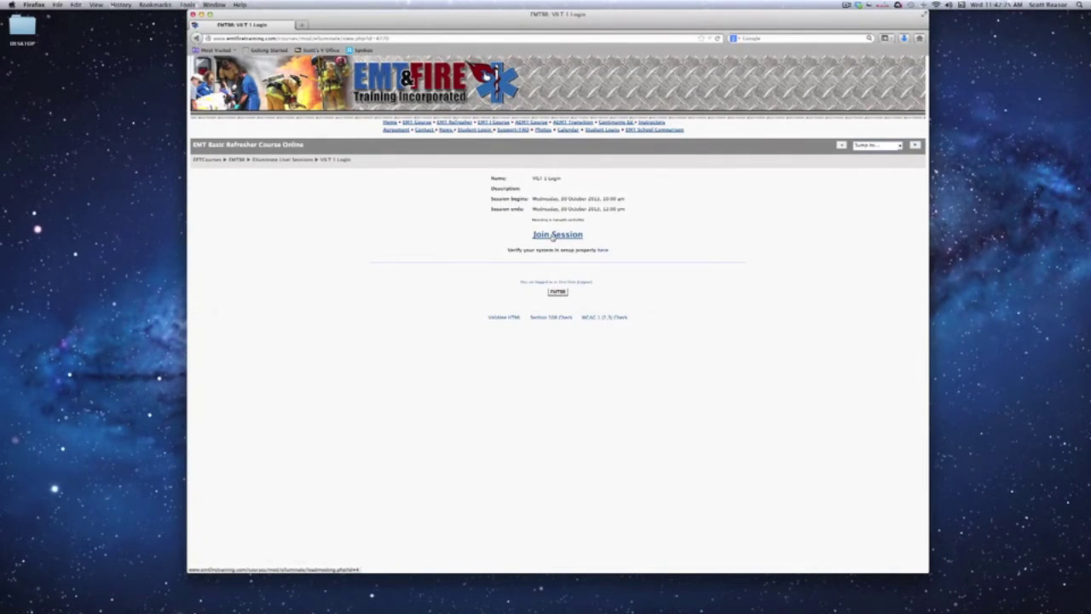
- Join the VILT 1 live session, bringing up the Collaborate launch page and meeting.jnlp prompt
{"action": "left_click", "coordinate": [553, 235]}
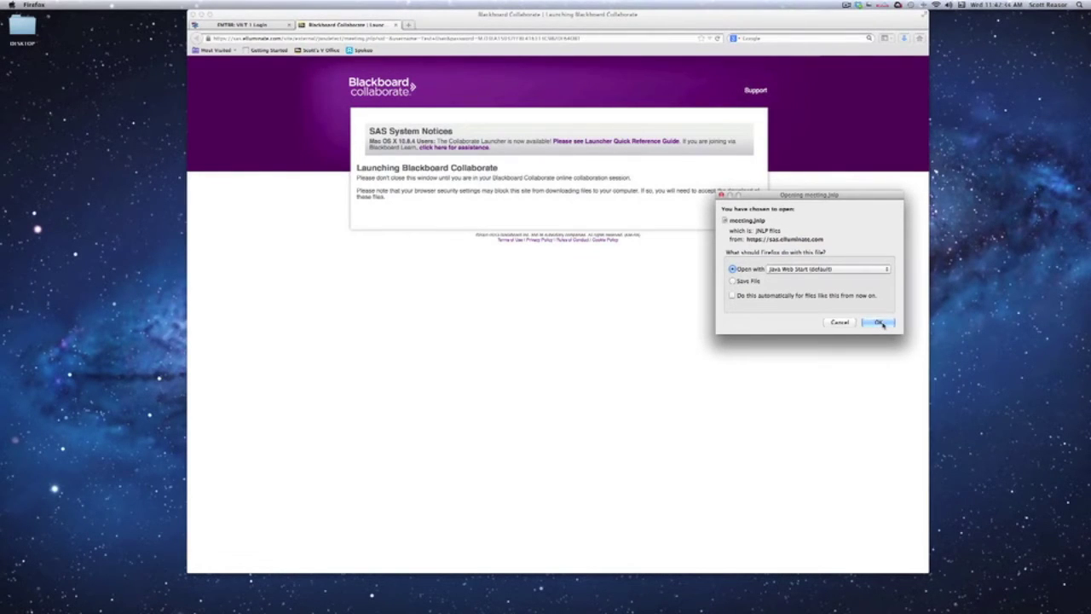
- Open meeting.jnlp with Java Web Start and confirm, launching the VILT 1 Collaborate window
{"action": "left_click", "coordinate": [882, 324]}
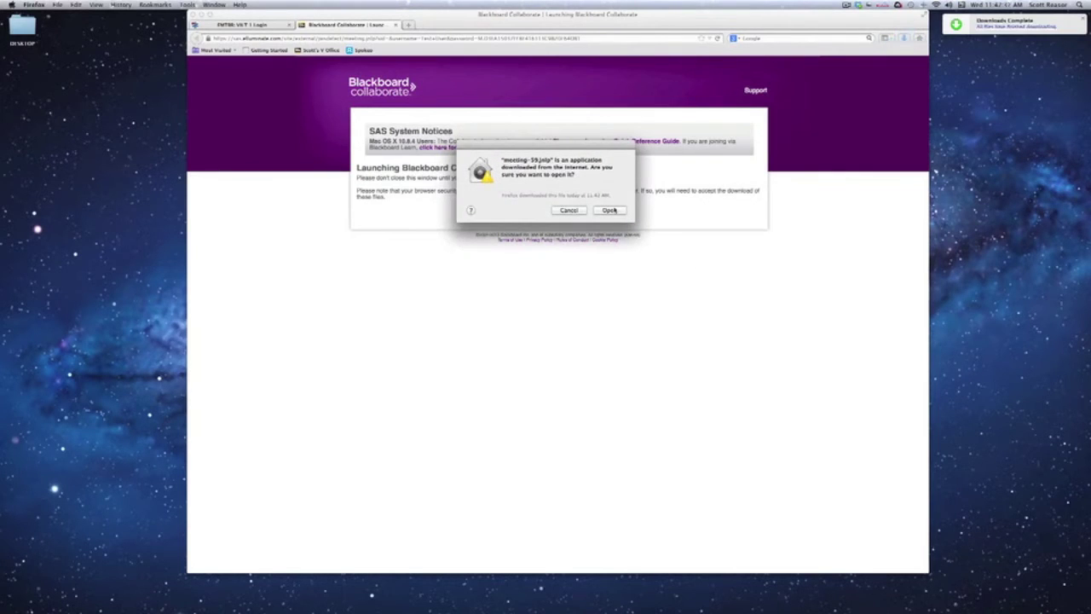
{"action": "left_click", "coordinate": [611, 209]}
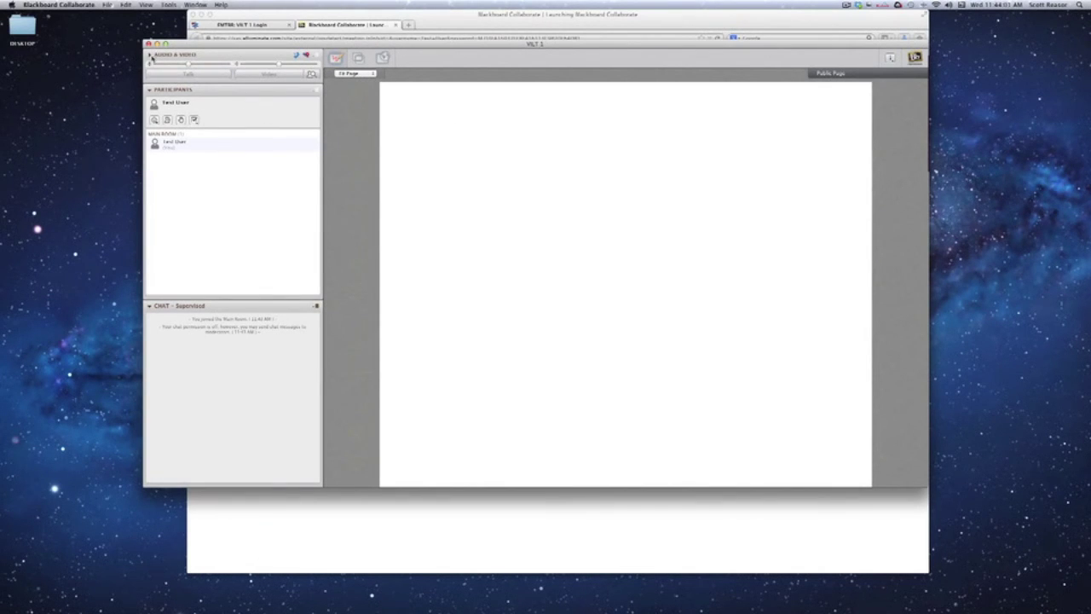
- Close the loaded VILT 1 Main Room window to bring up the leave confirmation
{"action": "left_click", "coordinate": [149, 42]}
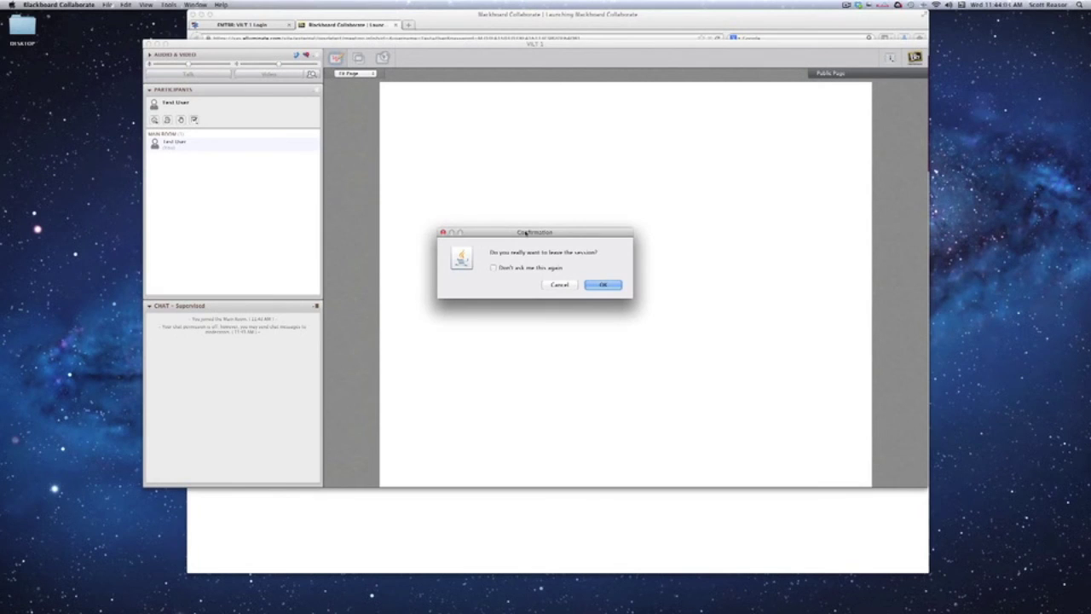
- Confirm leaving VILT 1, close the Collaborate launch tab, and go back via the EMTB breadcrumb
{"action": "left_click", "coordinate": [602, 285]}
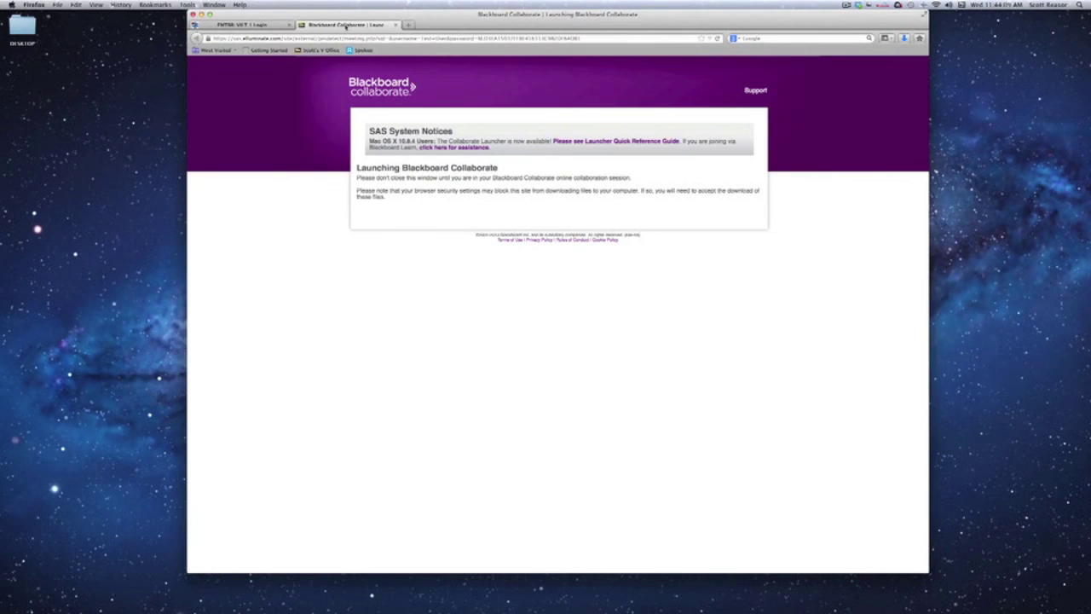
{"action": "left_click", "coordinate": [395, 24]}
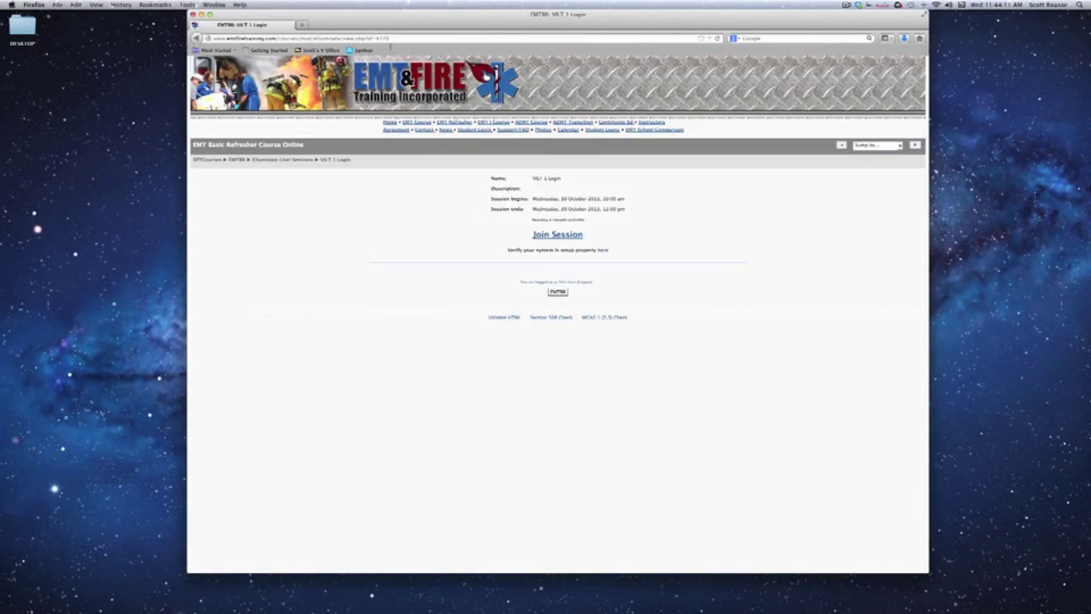
{"action": "left_click", "coordinate": [237, 162]}
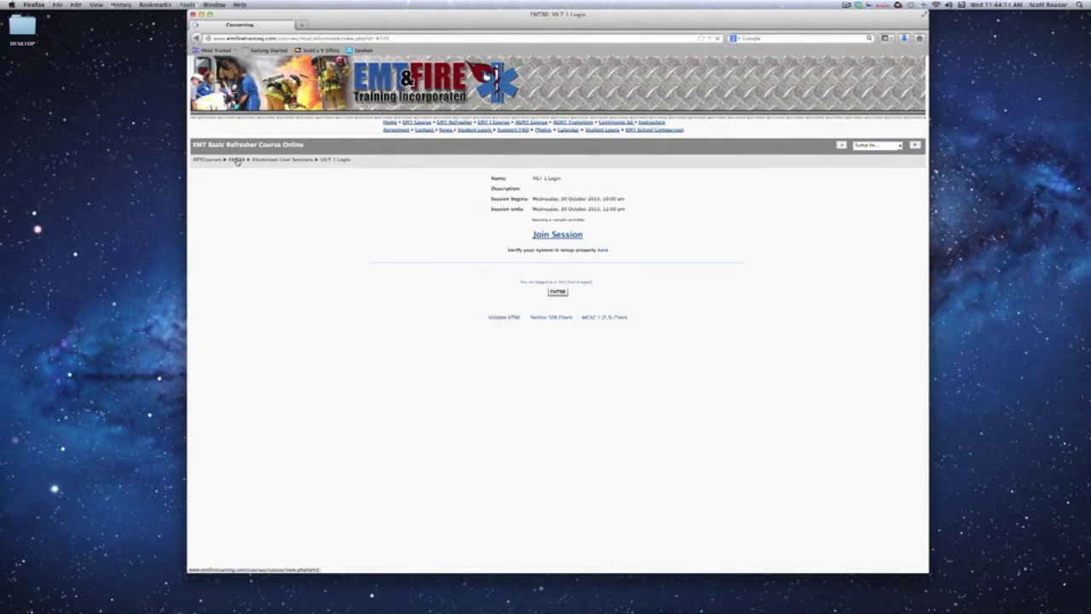